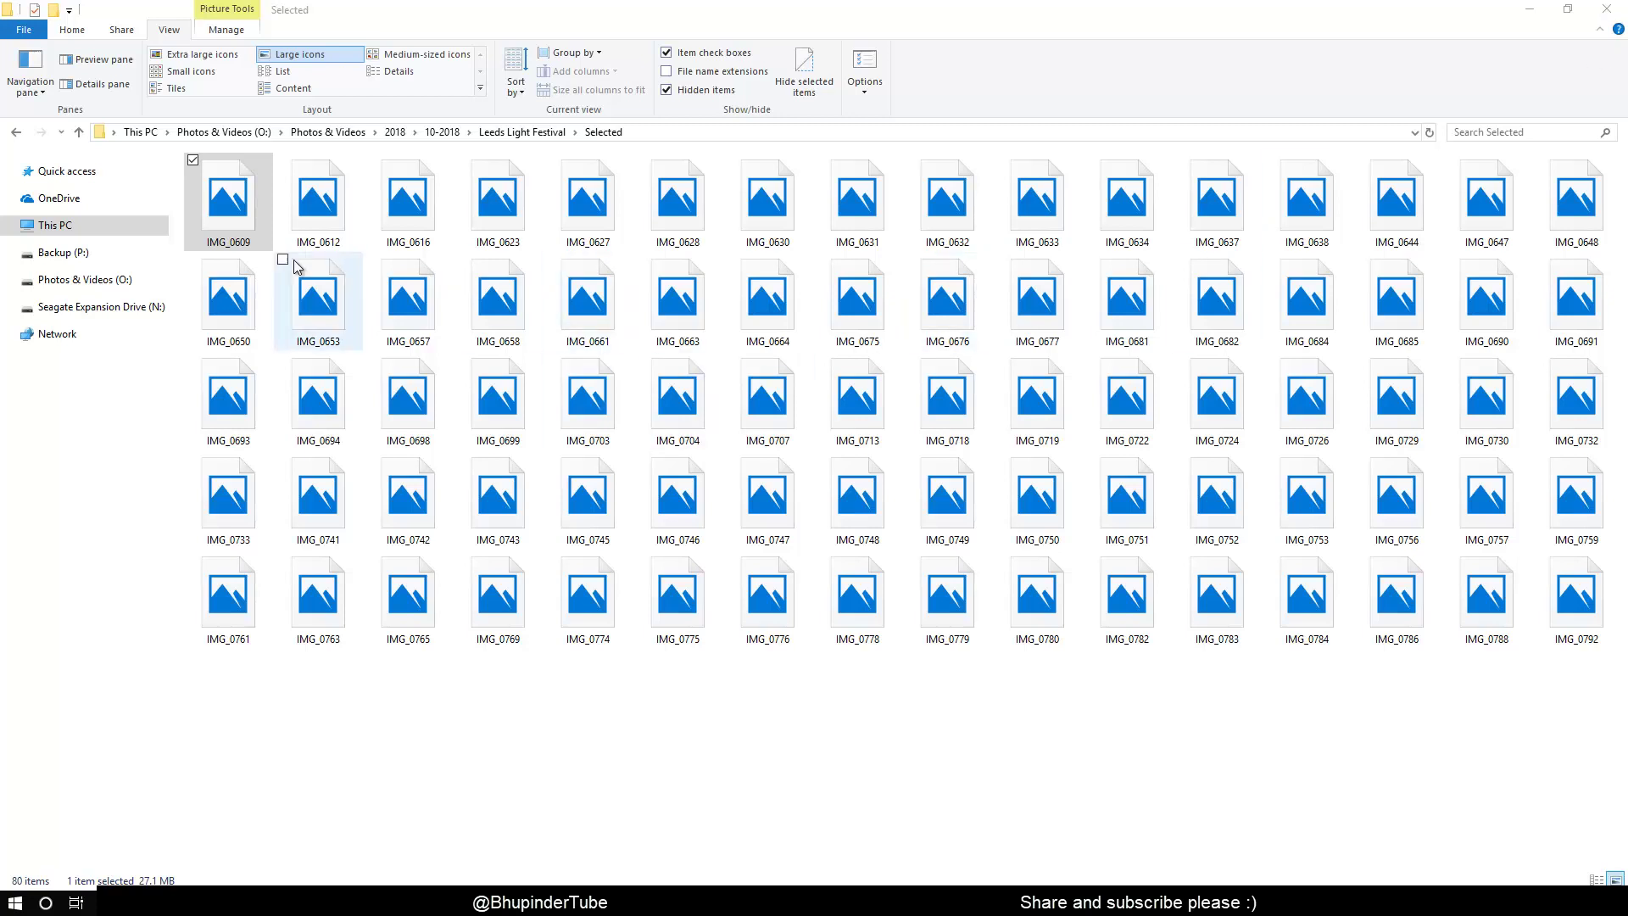
Confirm in Properties that IMG_0609 is a CR2 raw file, then bring up the Start menu
{"action": "right_click", "coordinate": [222, 219]}
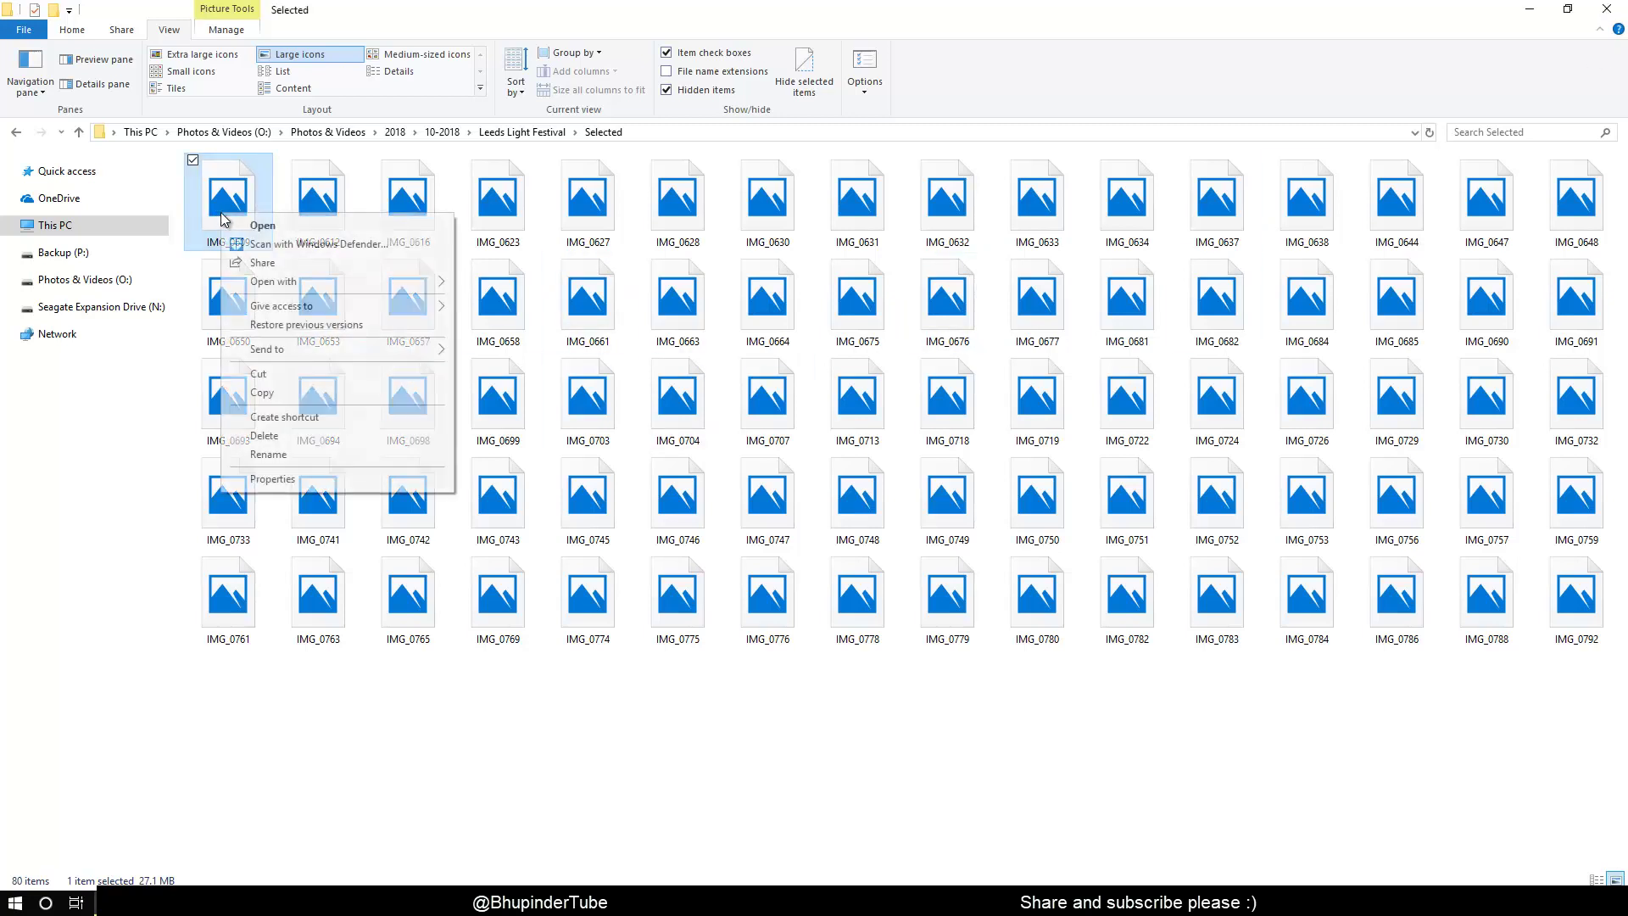
{"action": "left_click", "coordinate": [280, 479]}
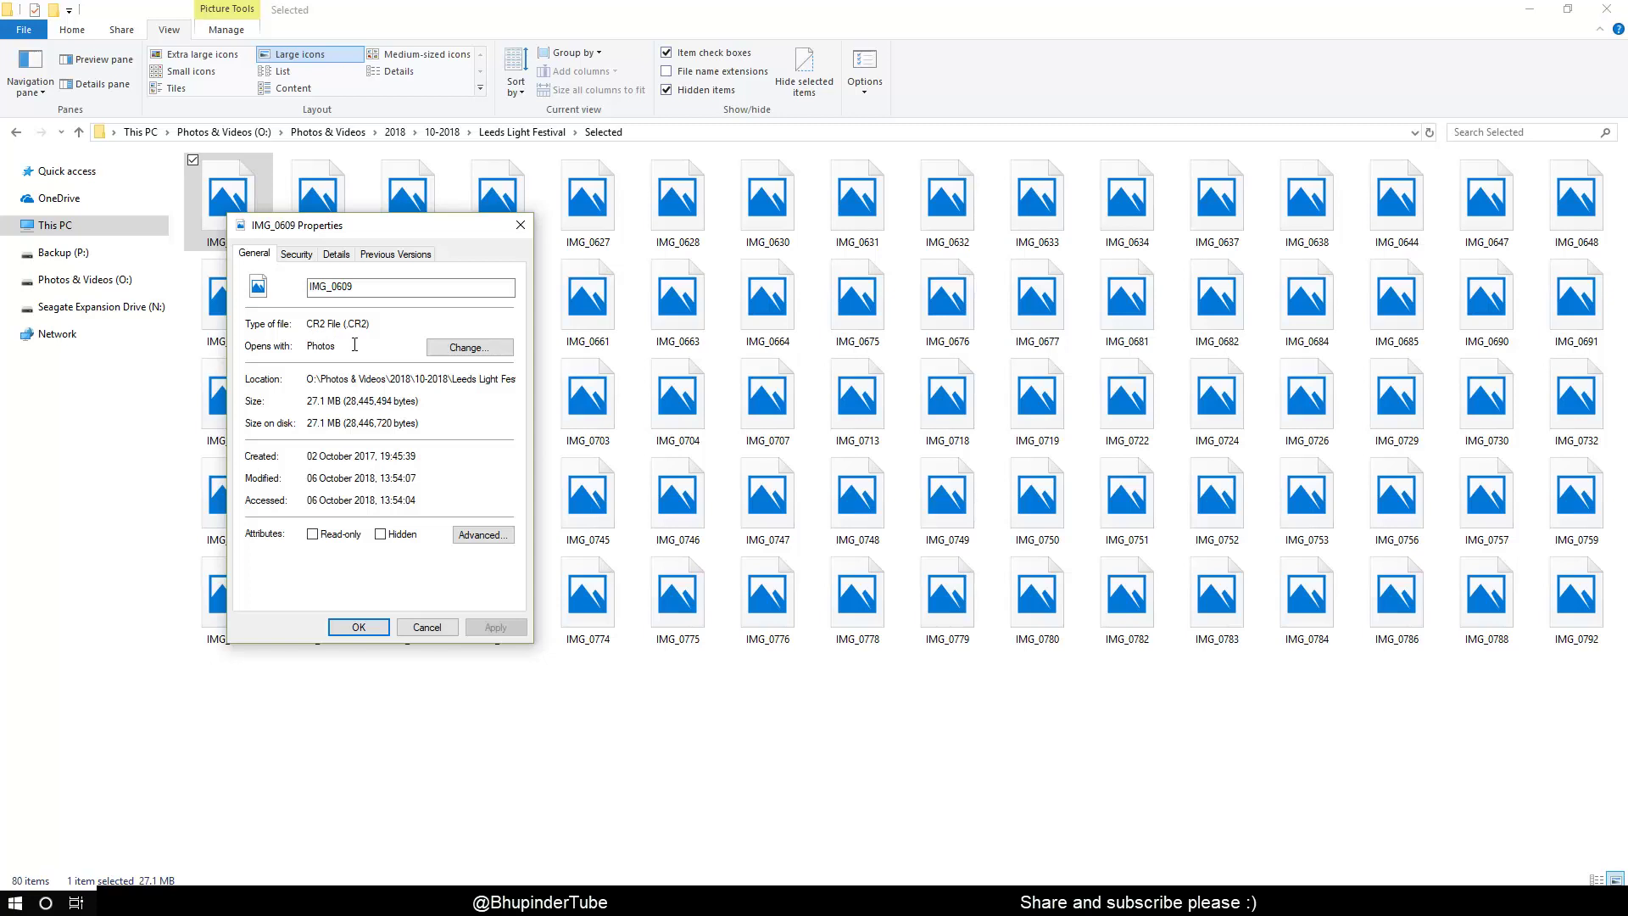
{"action": "left_click", "coordinate": [521, 225]}
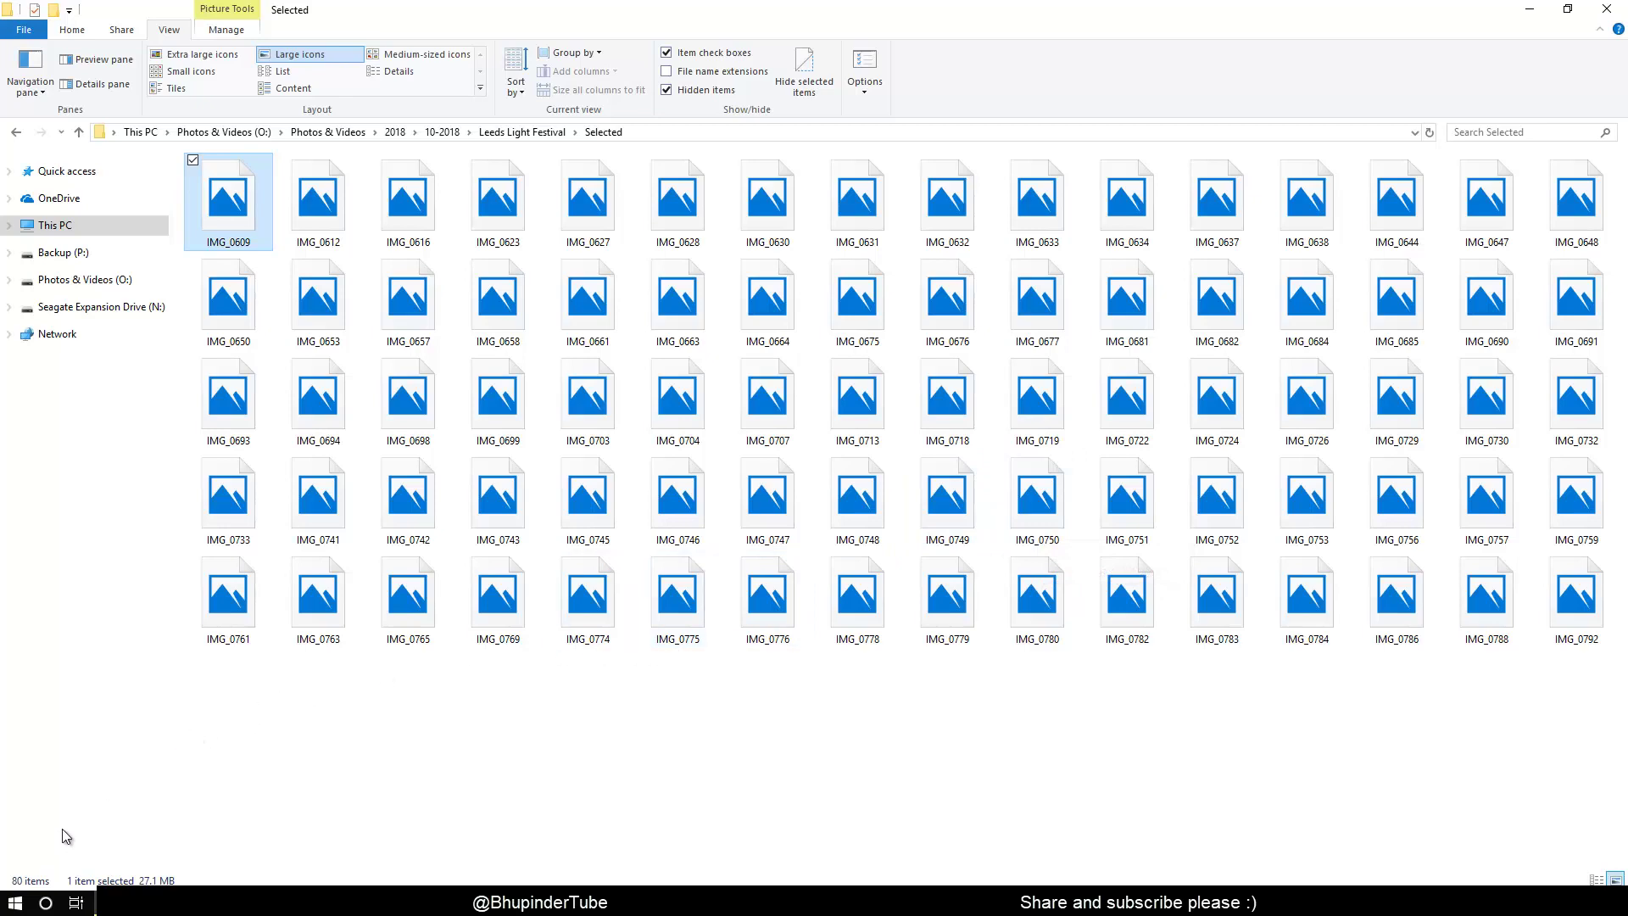
{"action": "left_click", "coordinate": [16, 903]}
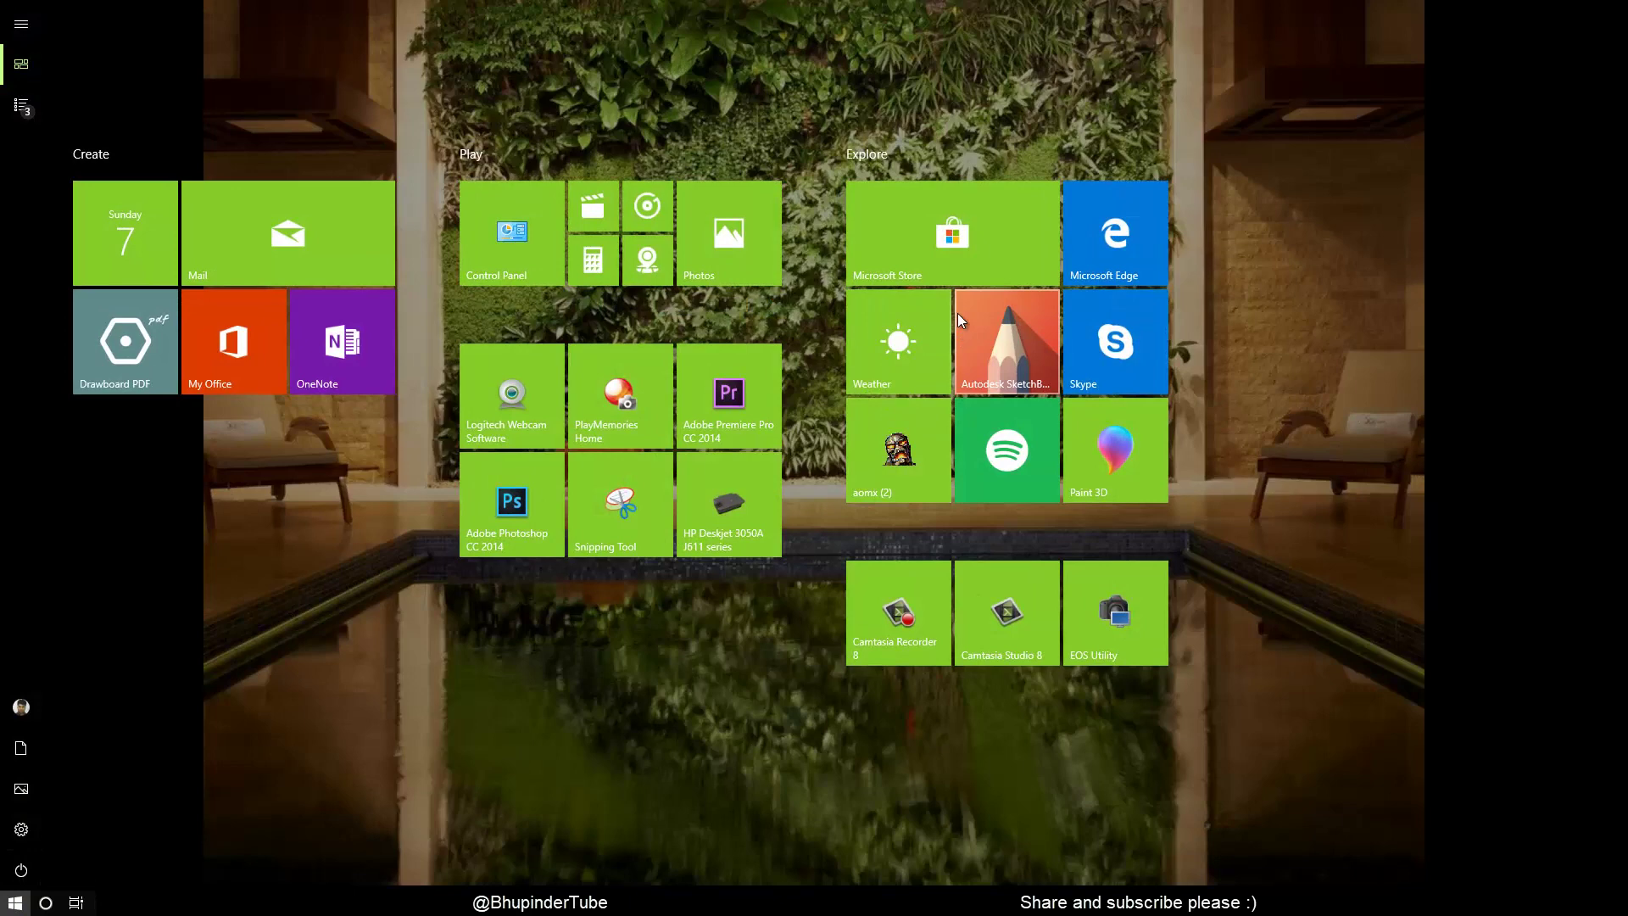
Search Microsoft Store for 'photo scape' and install PhotoScape X from its product page
{"action": "left_click", "coordinate": [929, 248]}
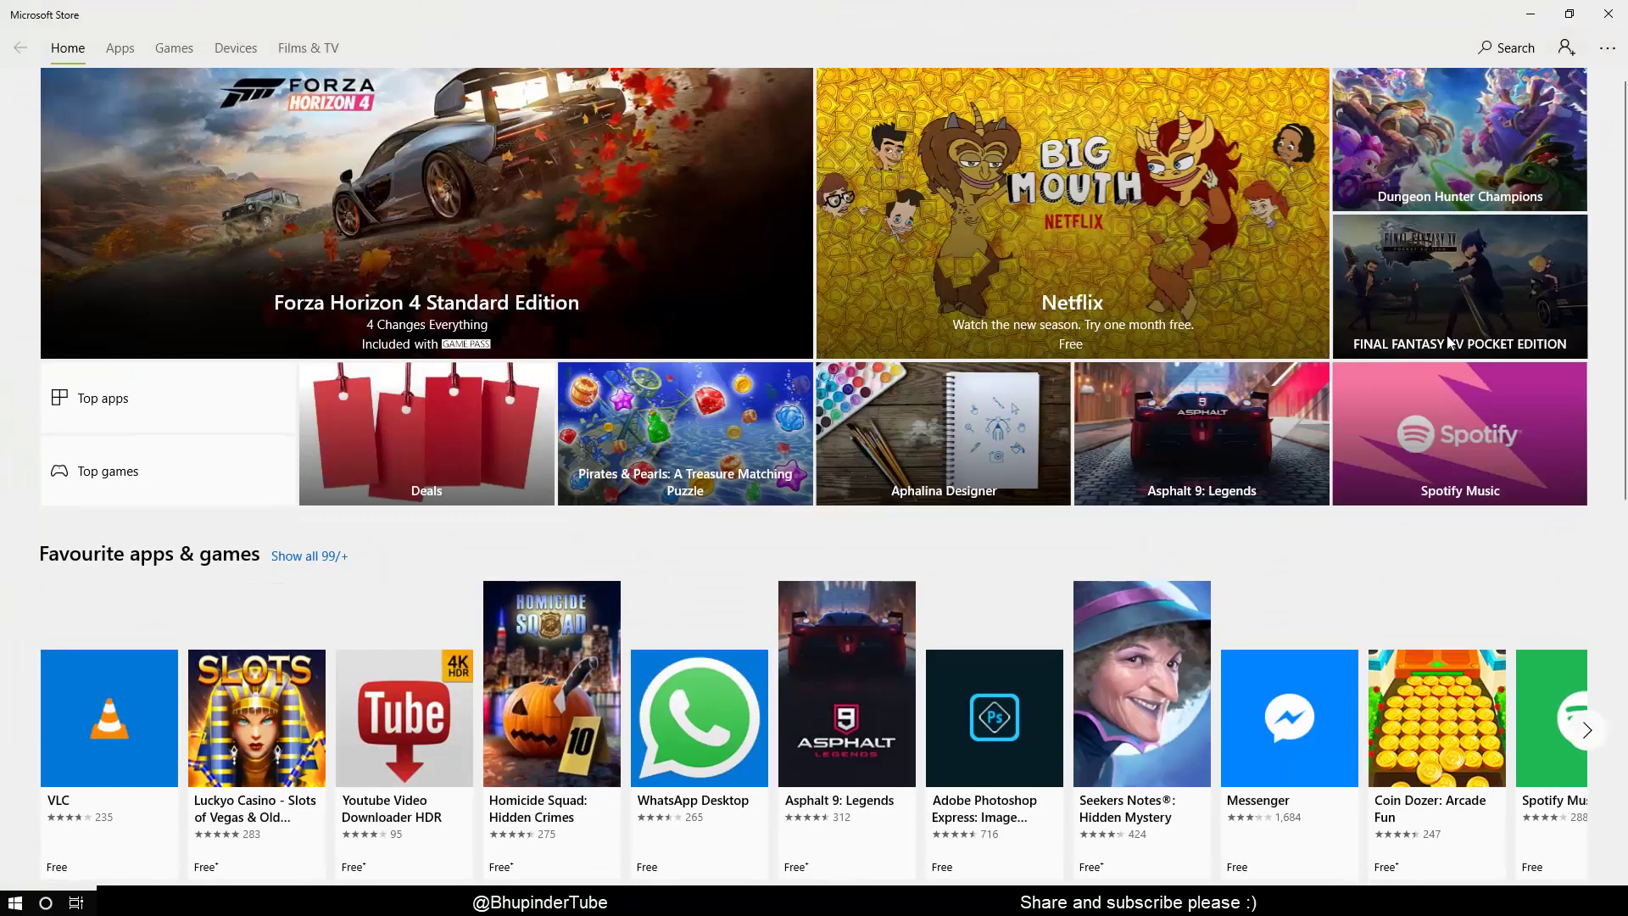
{"action": "left_click", "coordinate": [1517, 48]}
{"action": "type", "text": "photo"}
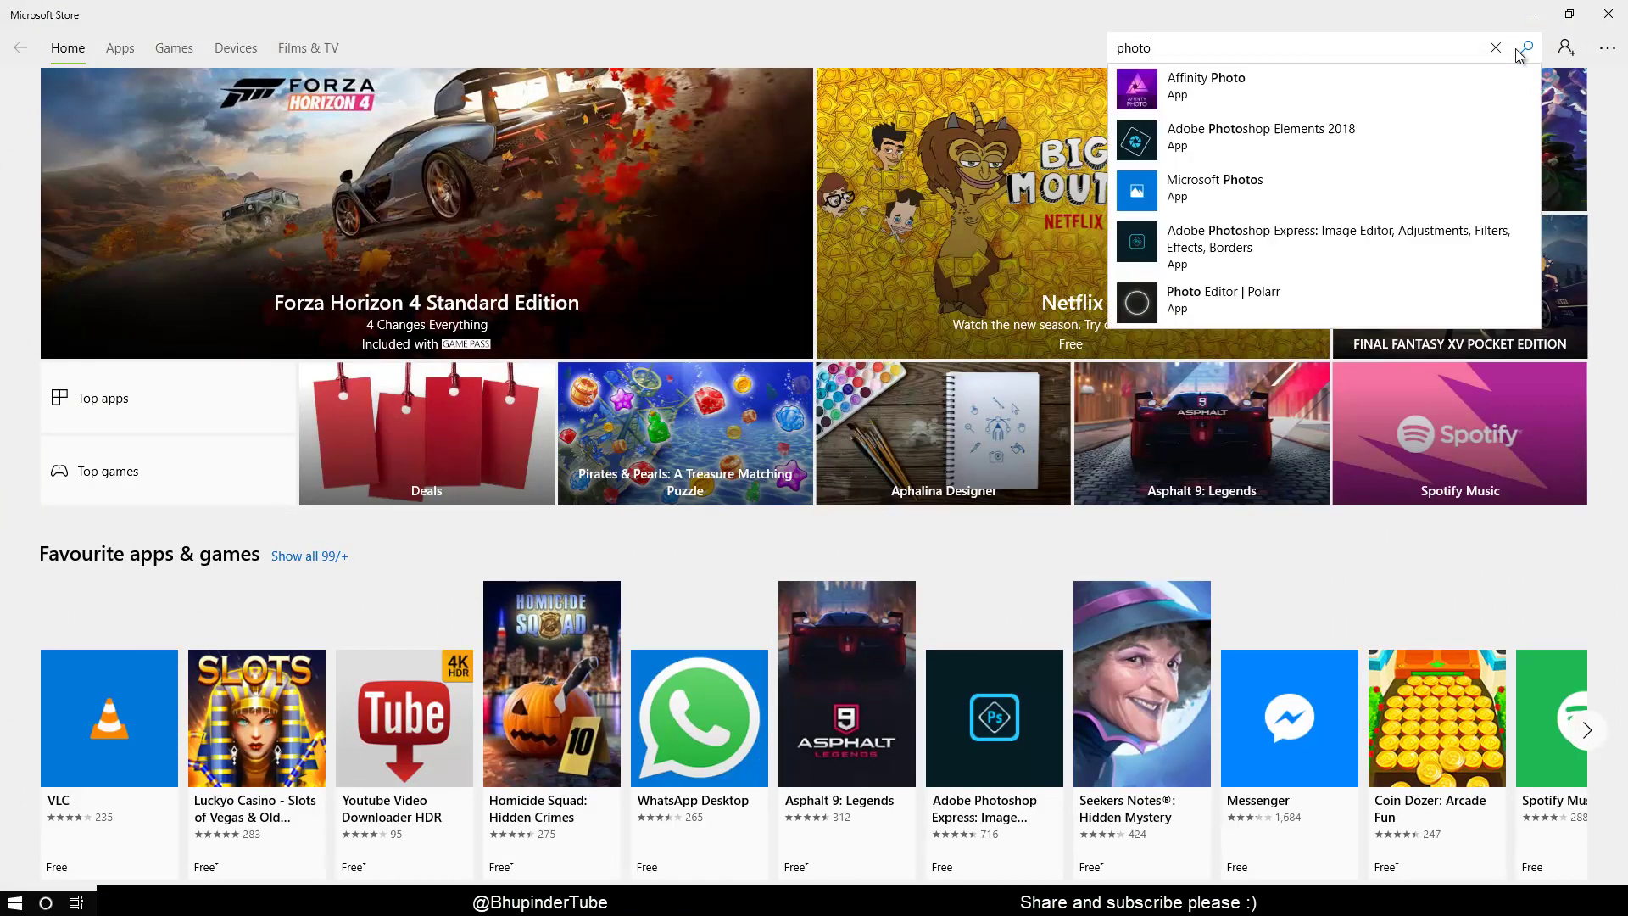
{"action": "key", "text": "BackSpace"}
{"action": "key", "text": "BackSpace"}
{"action": "key", "text": "BackSpace"}
{"action": "type", "text": "ph"}
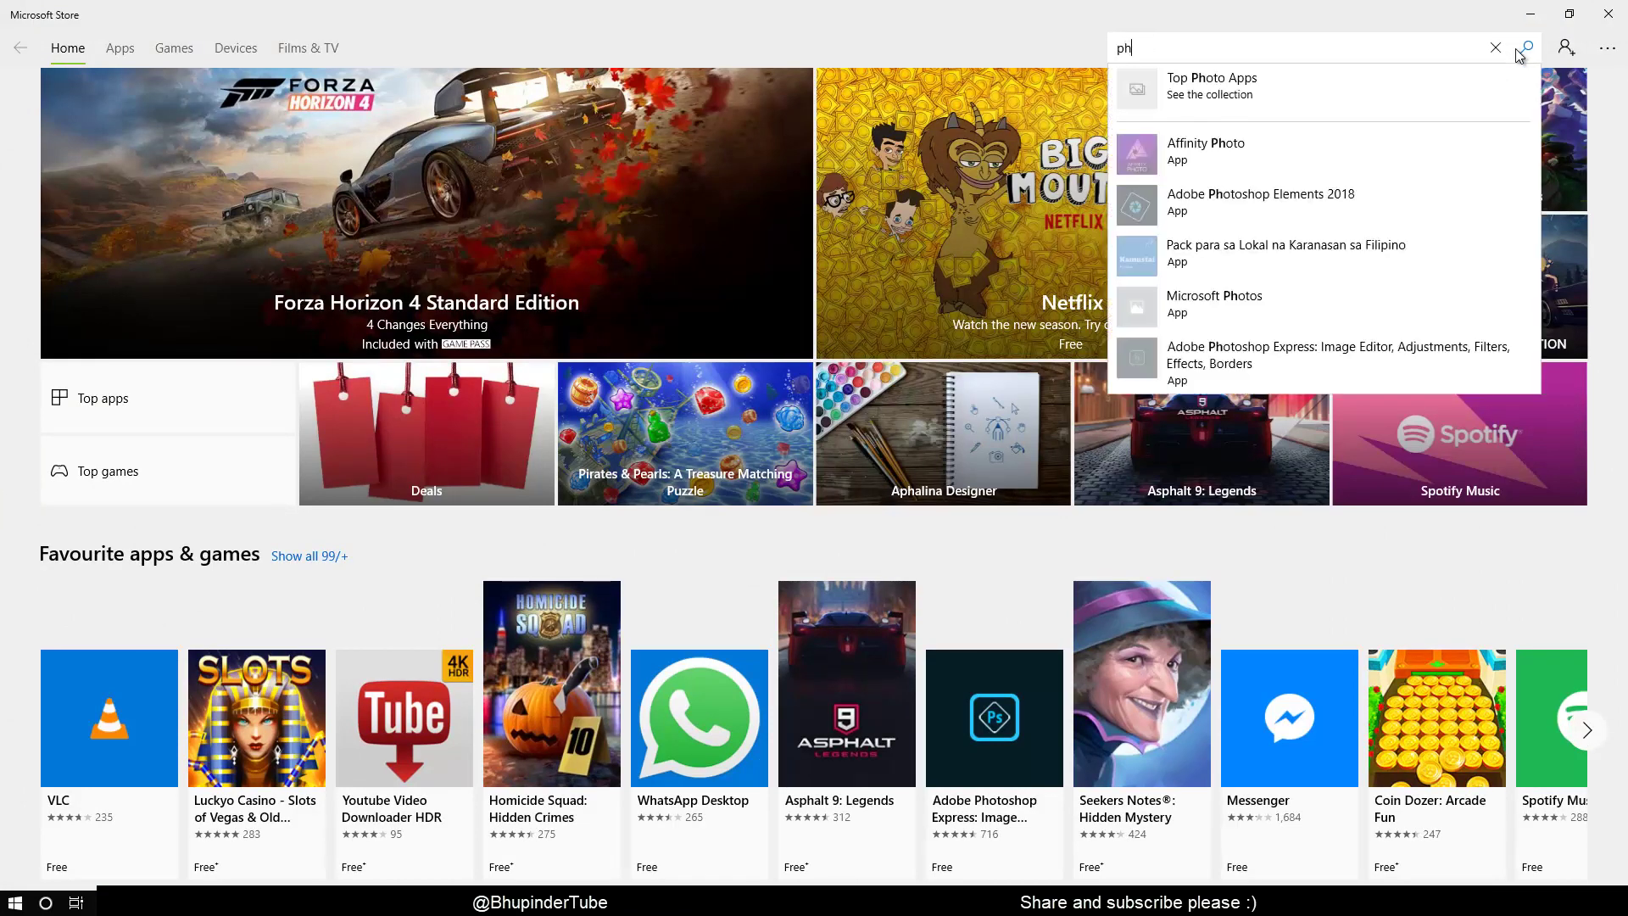
{"action": "type", "text": "oto s"}
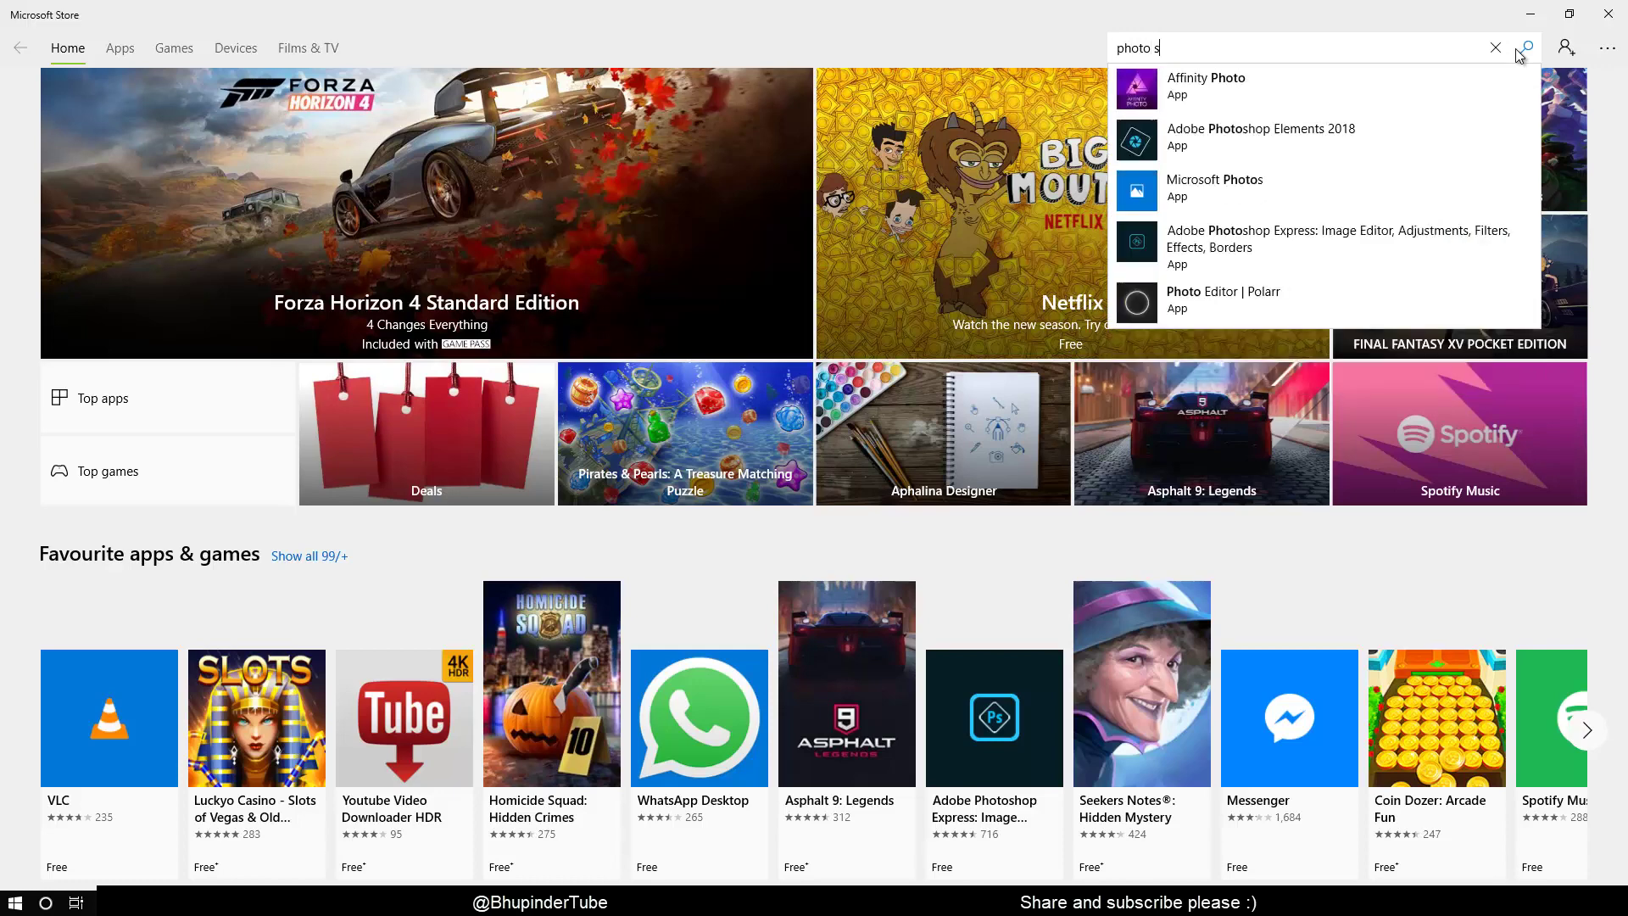
{"action": "type", "text": "cap"}
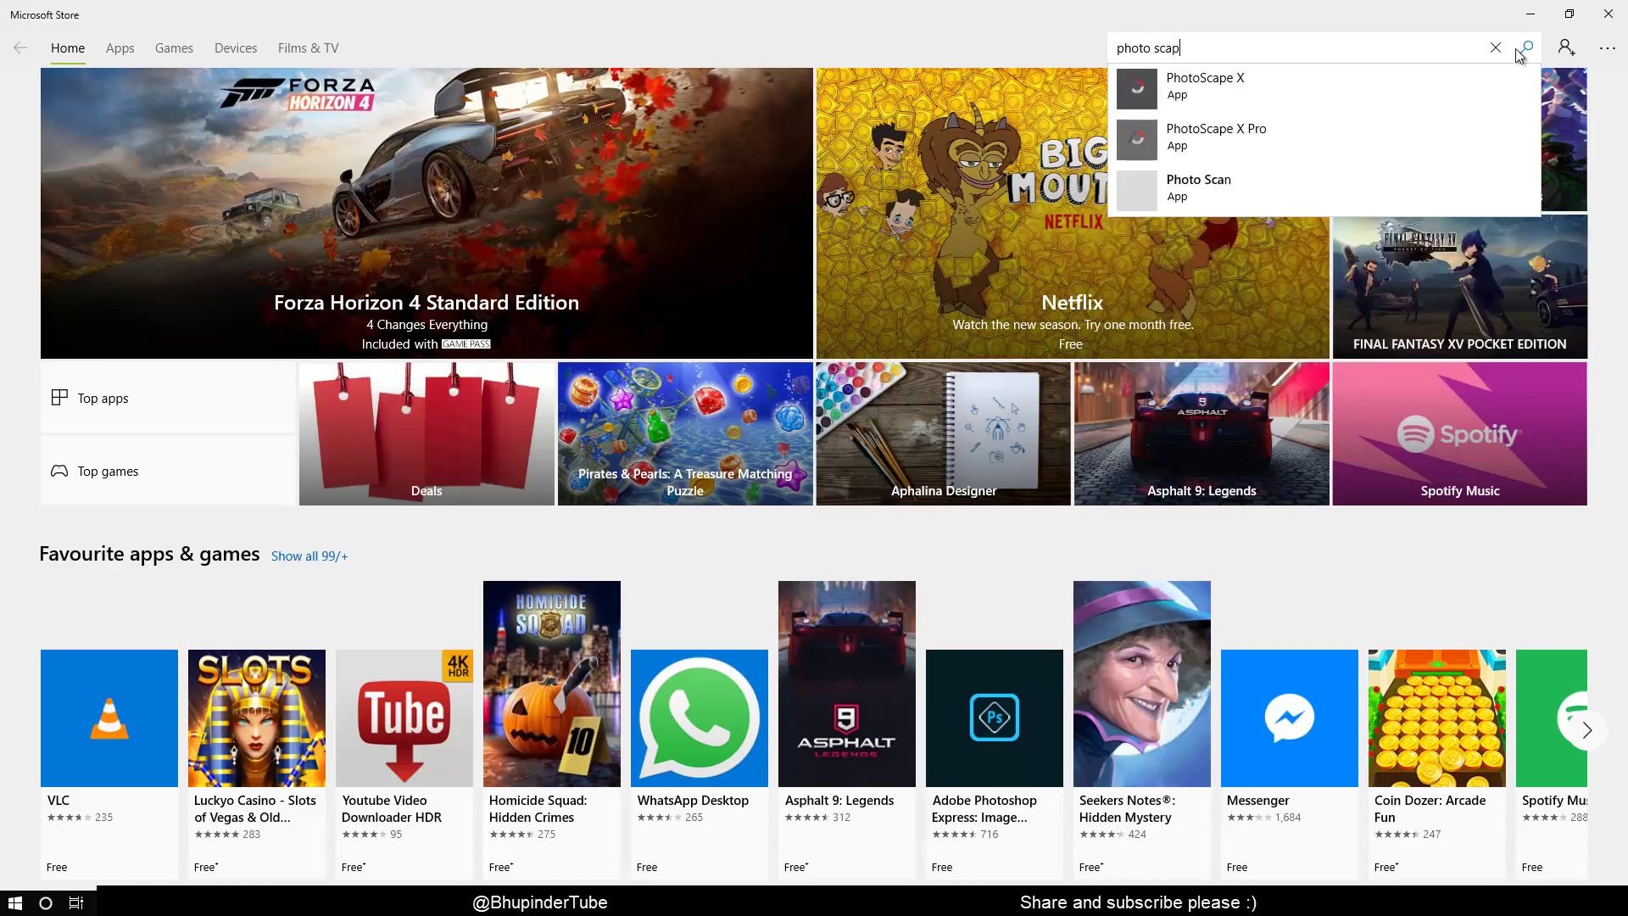
{"action": "type", "text": "e"}
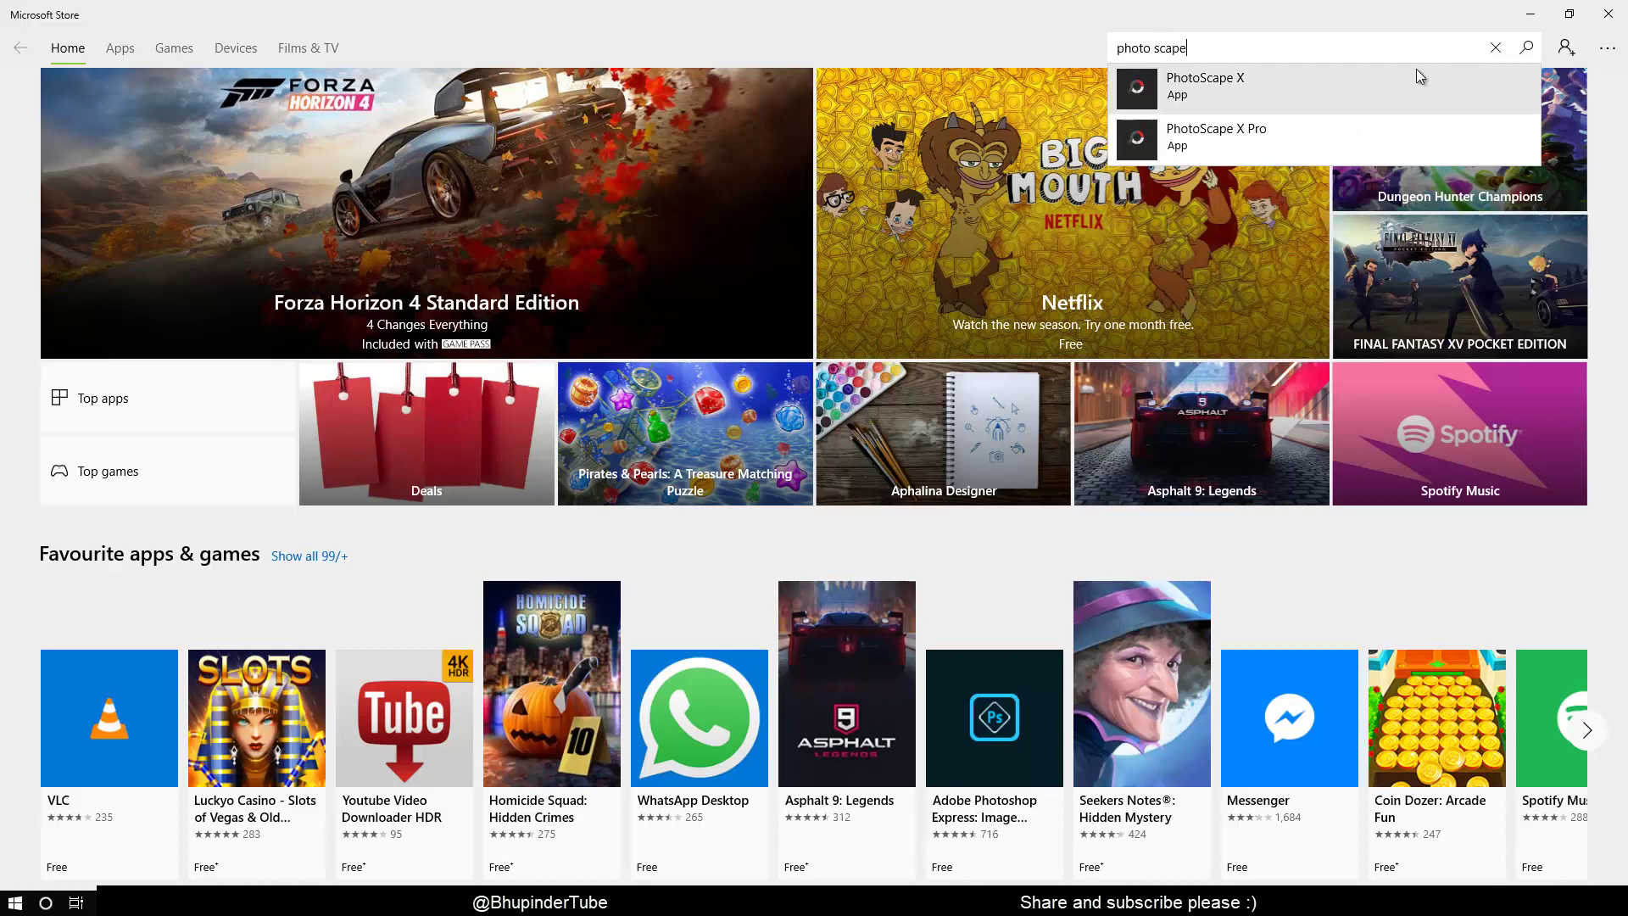
{"action": "left_click", "coordinate": [1224, 79]}
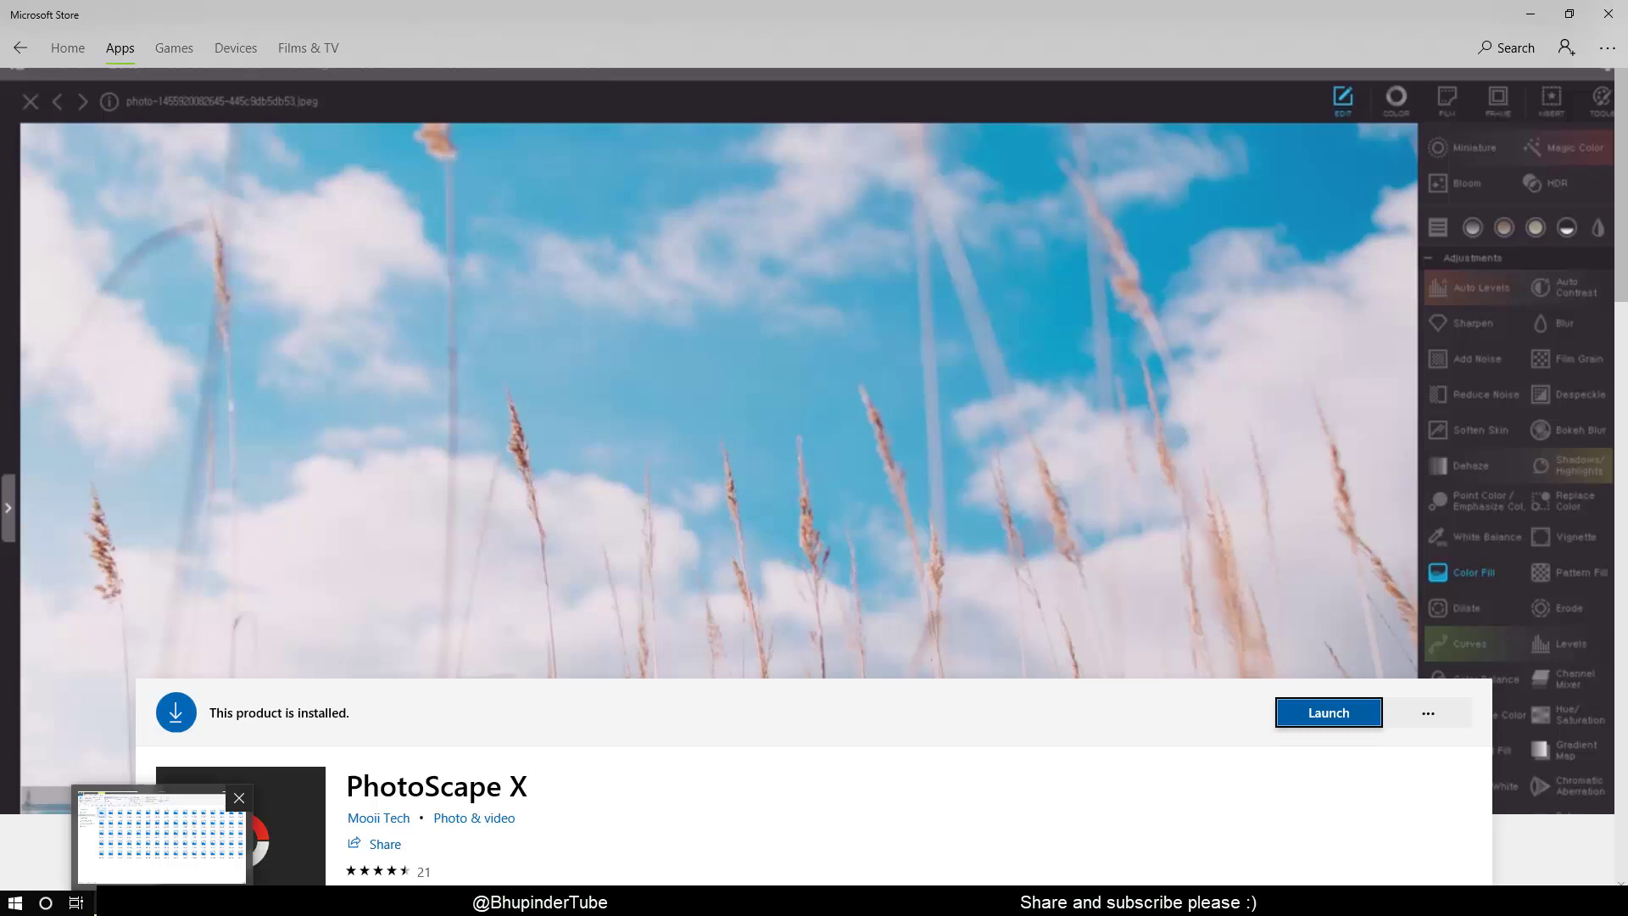
Open IMG_0609 from the Leeds Light Festival folder with PhotoScape X
{"action": "left_click", "coordinate": [237, 897]}
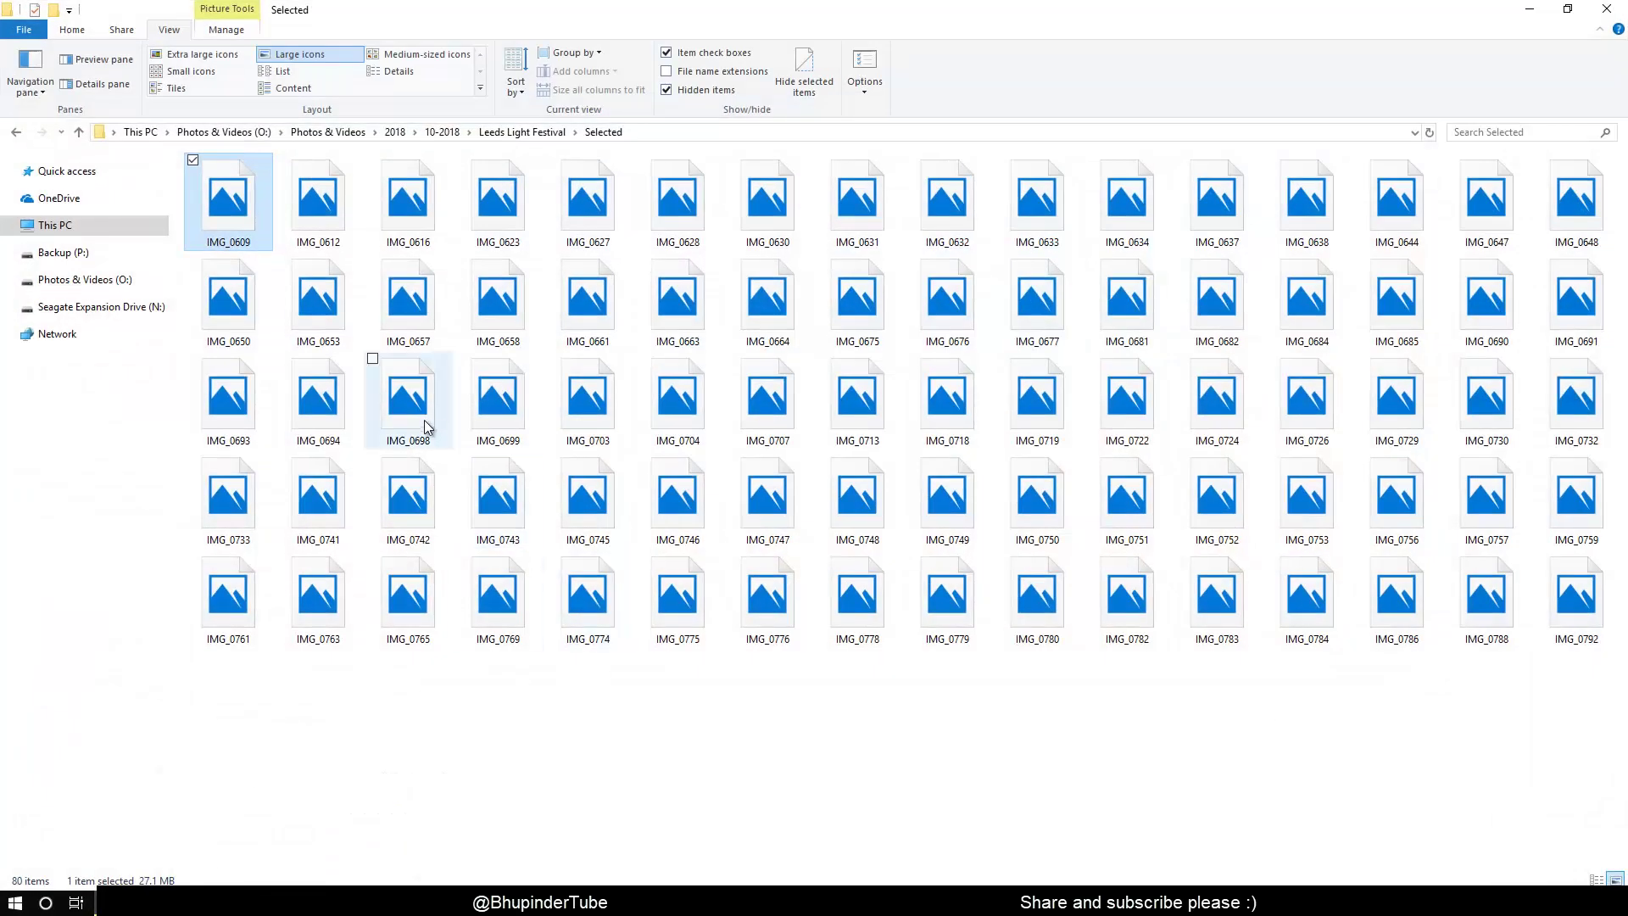
{"action": "right_click", "coordinate": [243, 217]}
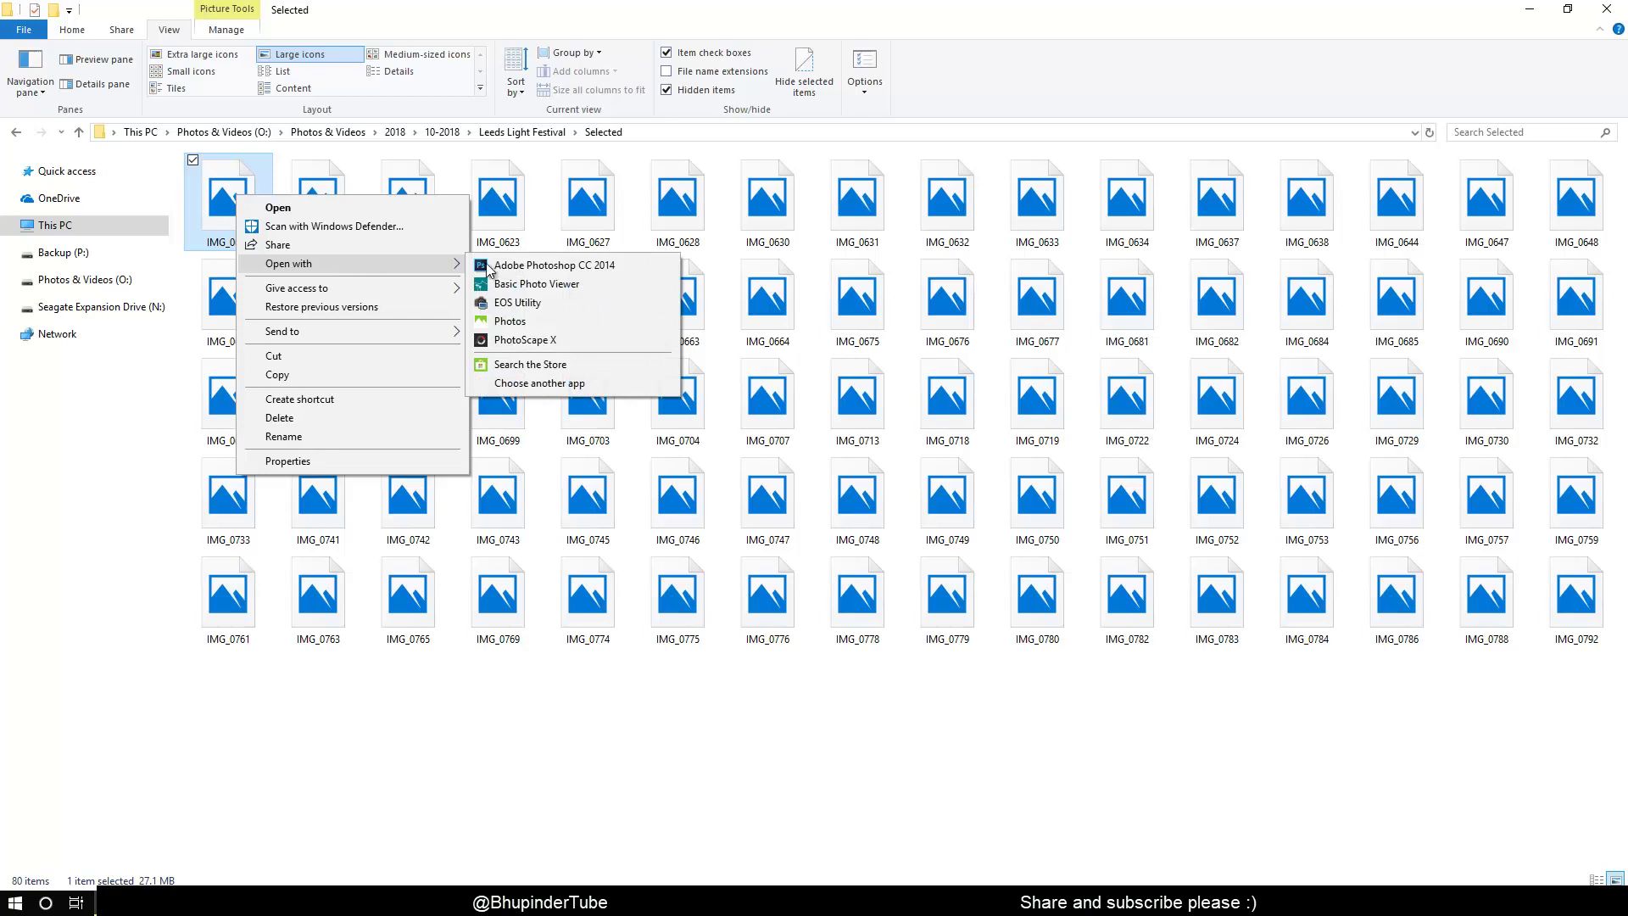
{"action": "mouse_move", "coordinate": [288, 264]}
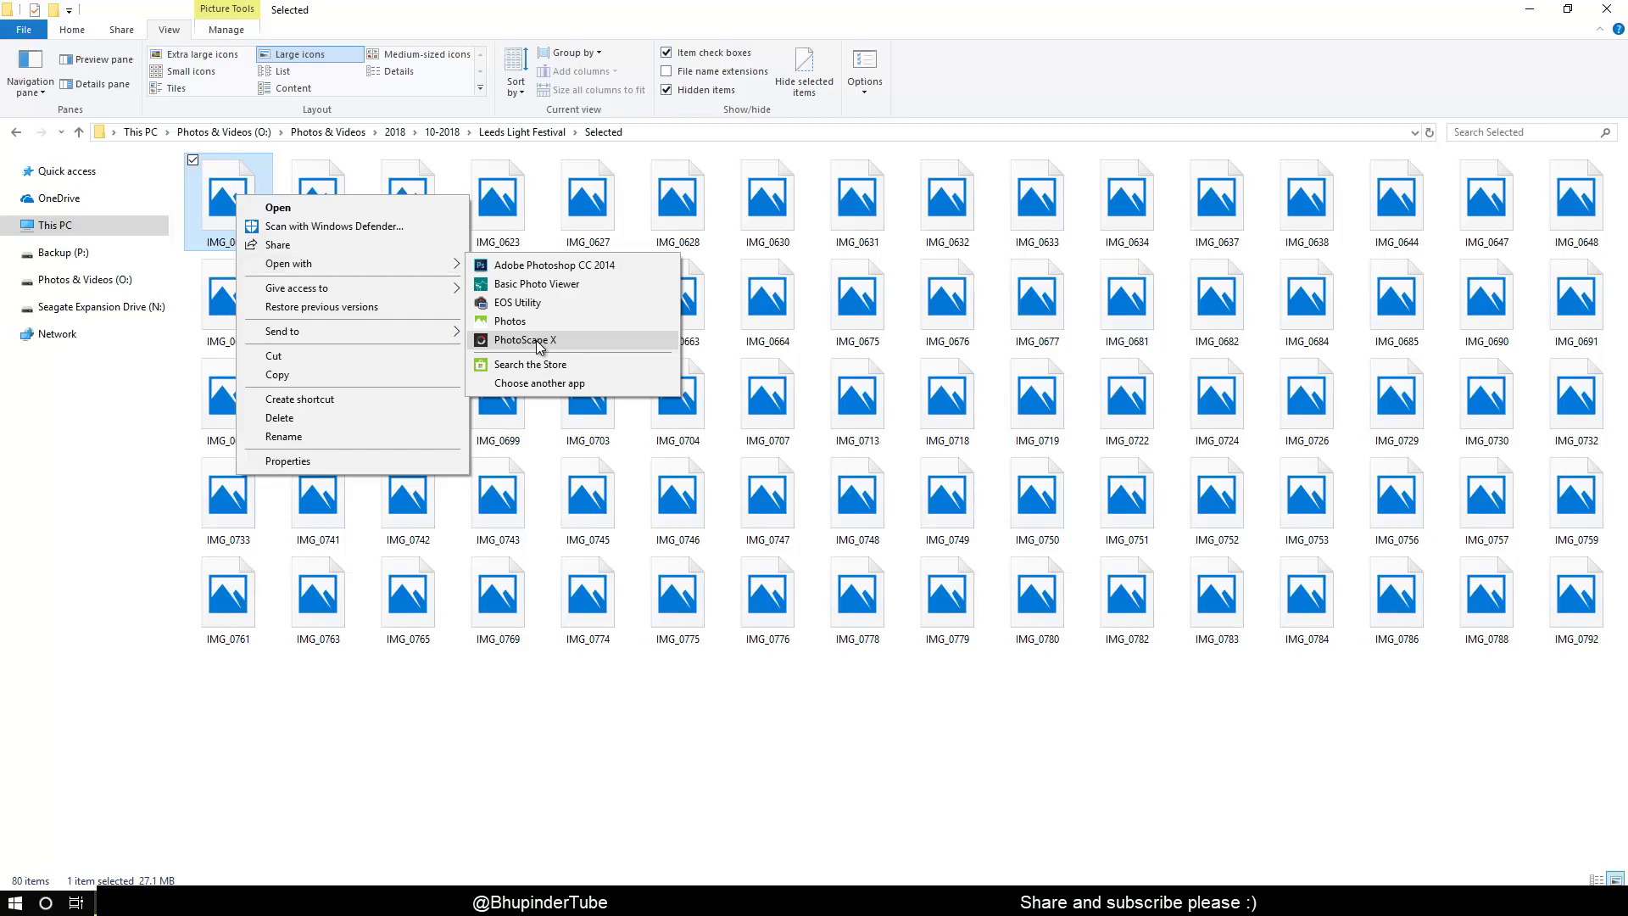
{"action": "left_click", "coordinate": [524, 341]}
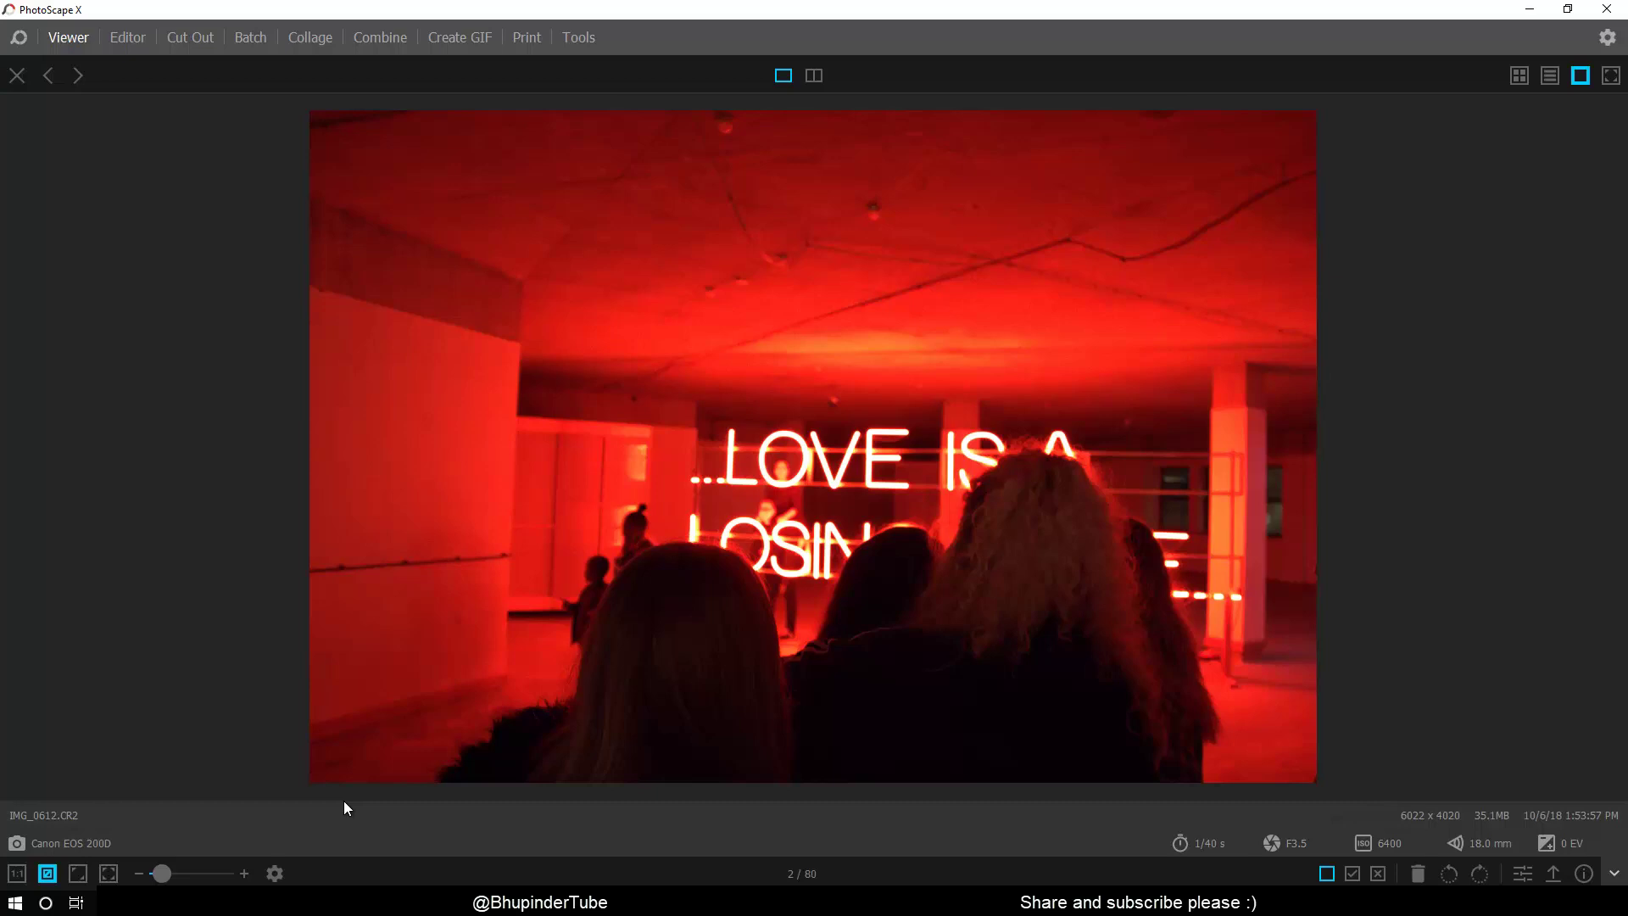
Advance to the Neon Nights poster, IMG_0616, and browse all 80 photos as thumbnails
{"action": "key", "text": "Right"}
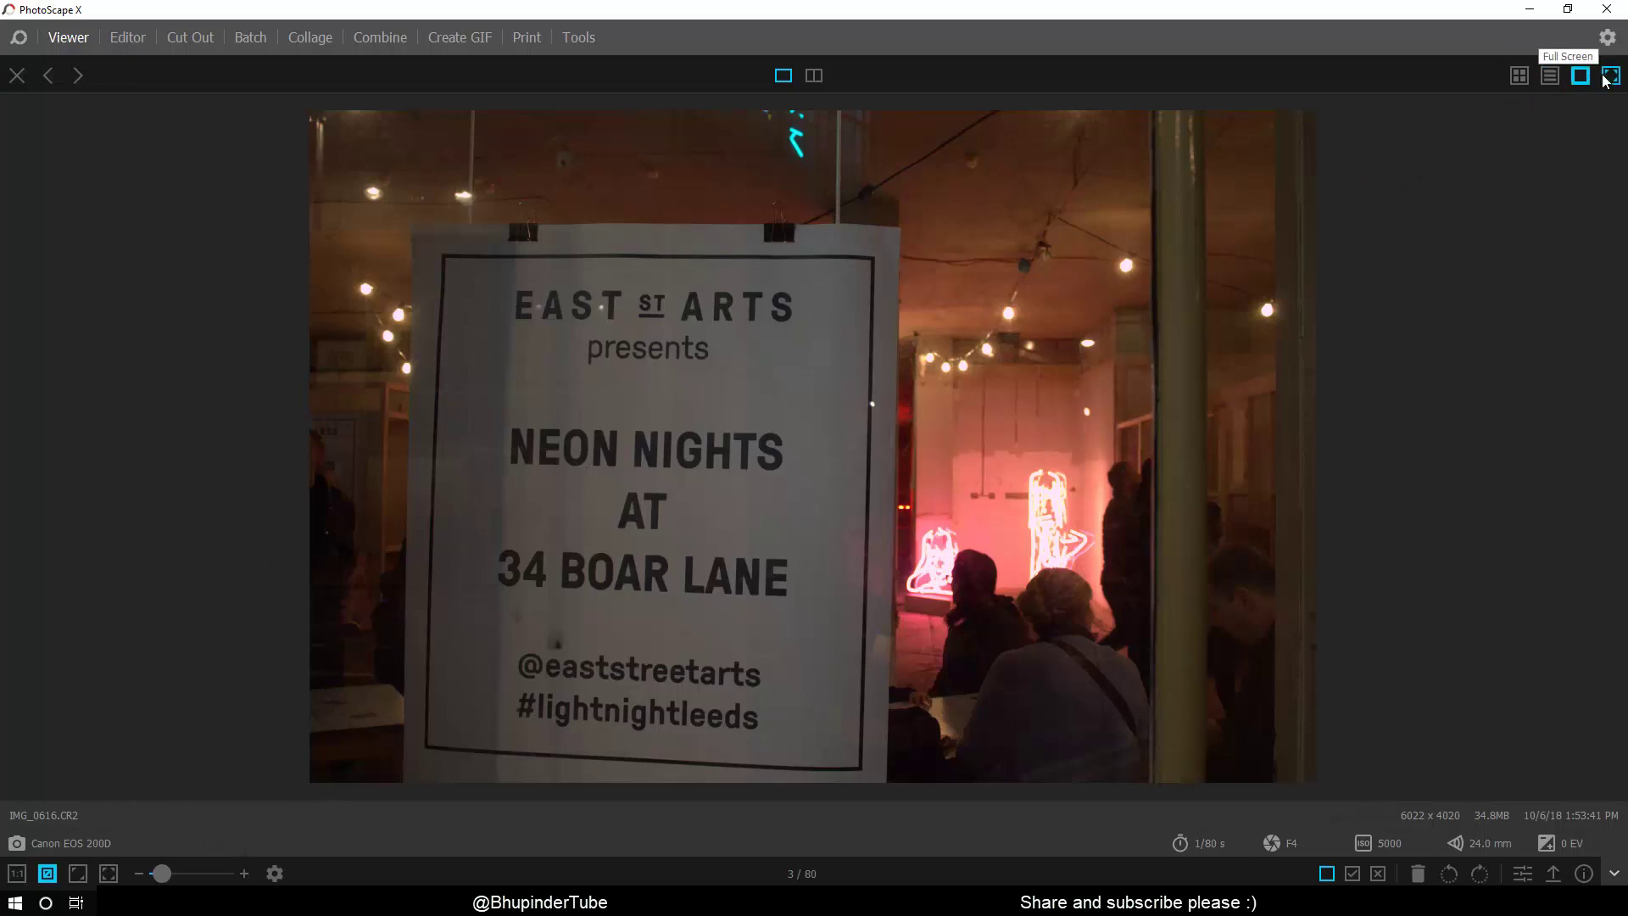
{"action": "left_click", "coordinate": [1522, 75]}
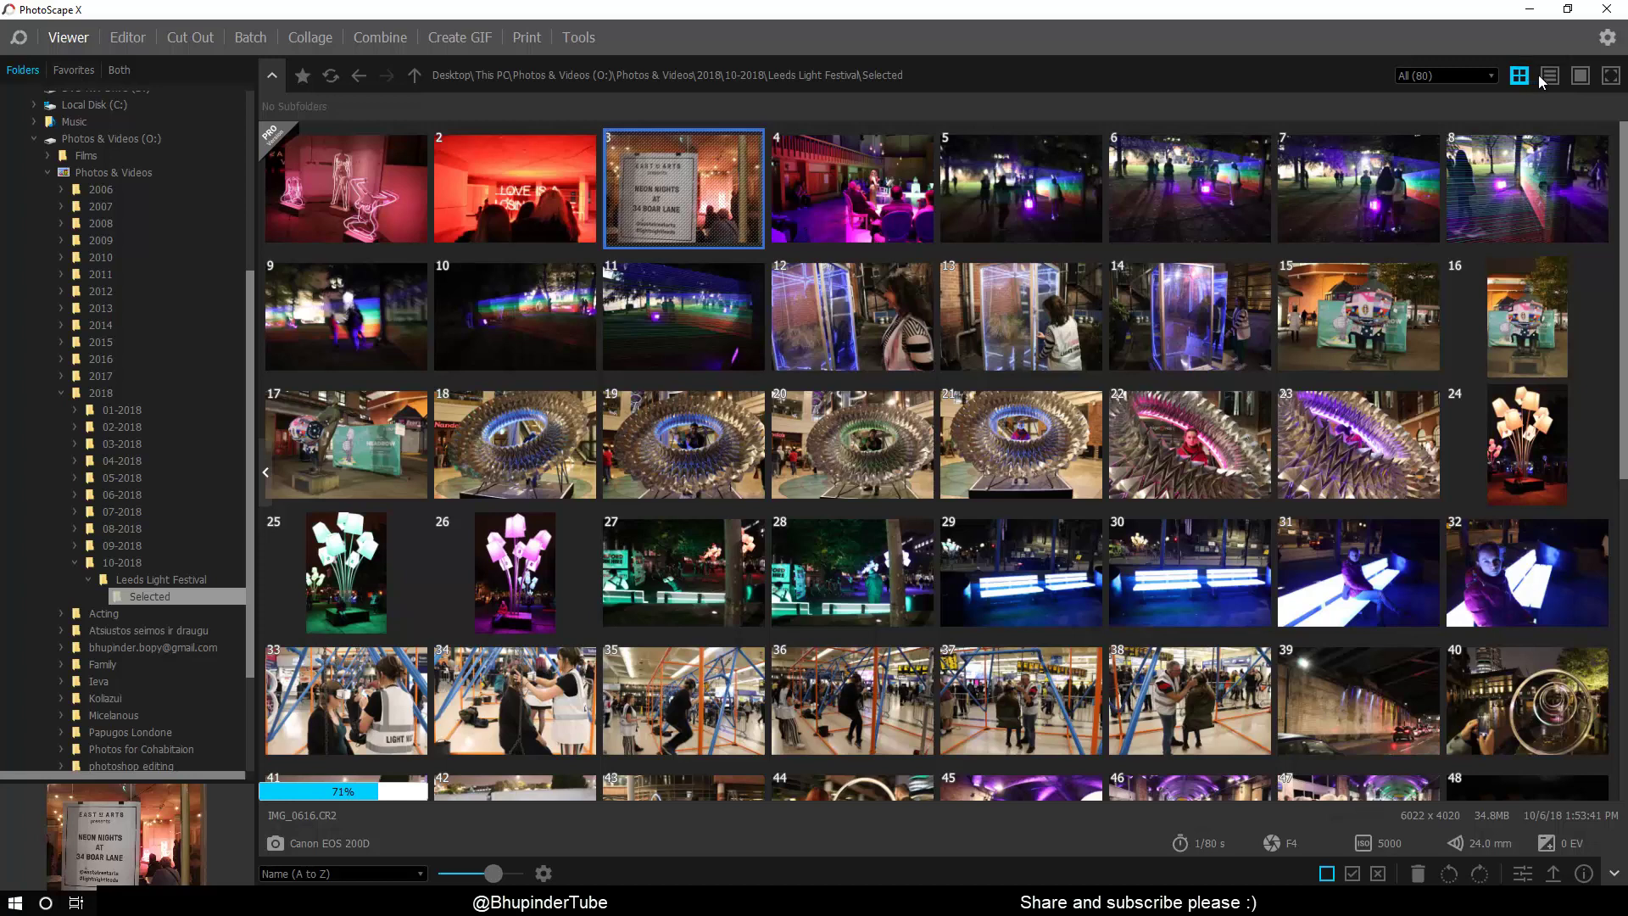
Use List View to return to viewing IMG_0616, photo 3 of 80, alone
{"action": "left_click", "coordinate": [1554, 77]}
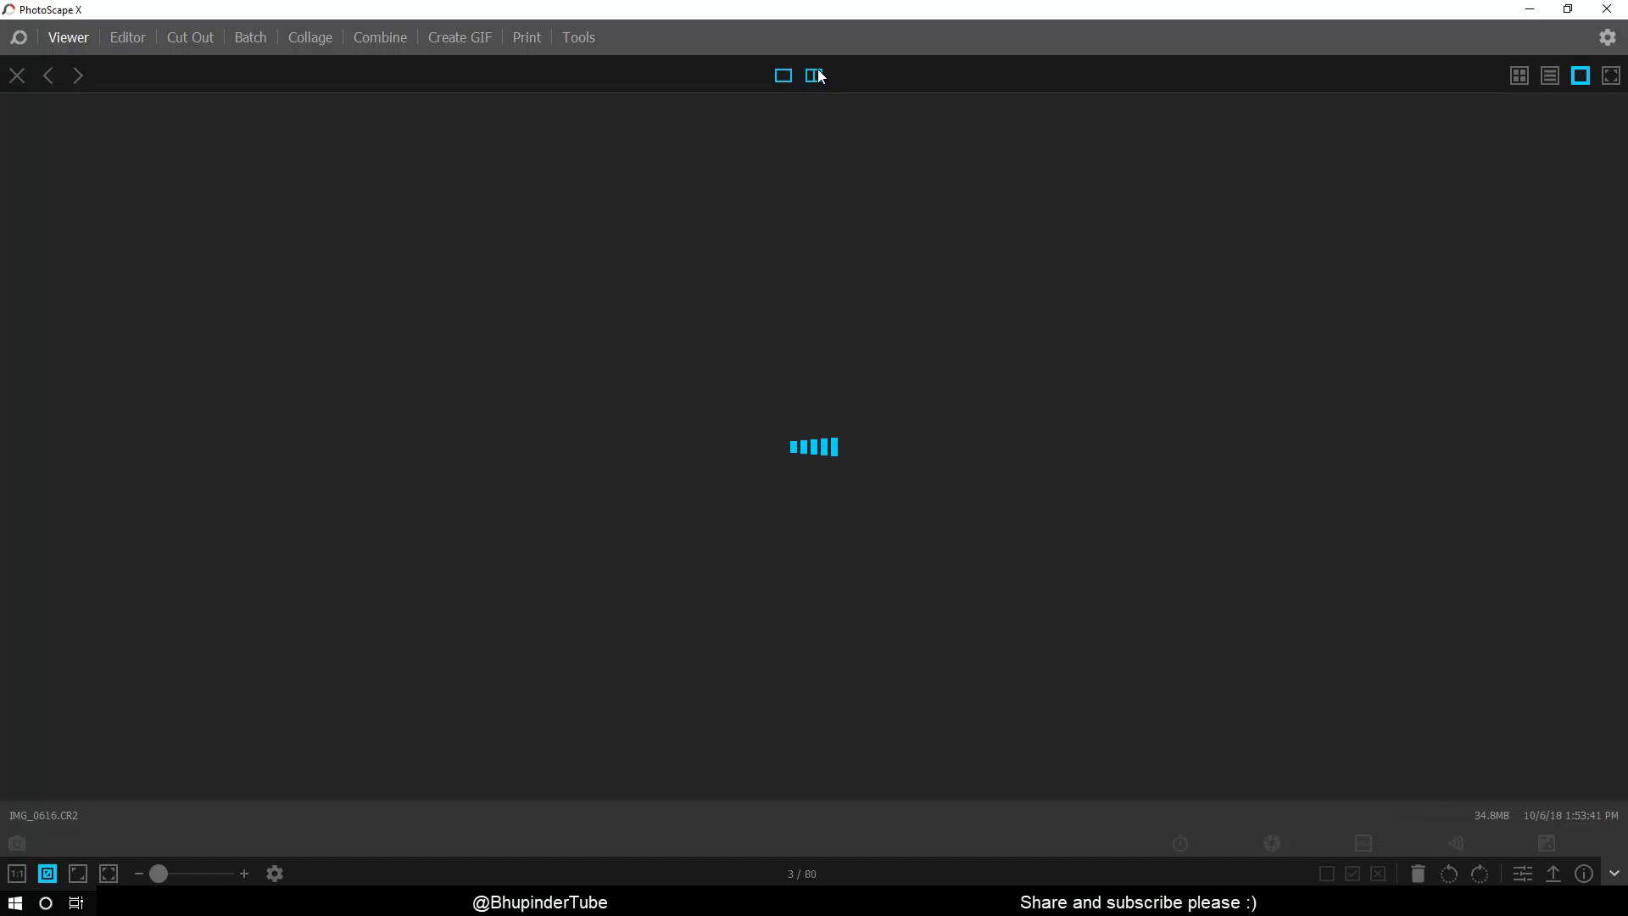
Turn on split compare view with IMG_0616 beside the next photo
{"action": "left_click", "coordinate": [816, 75]}
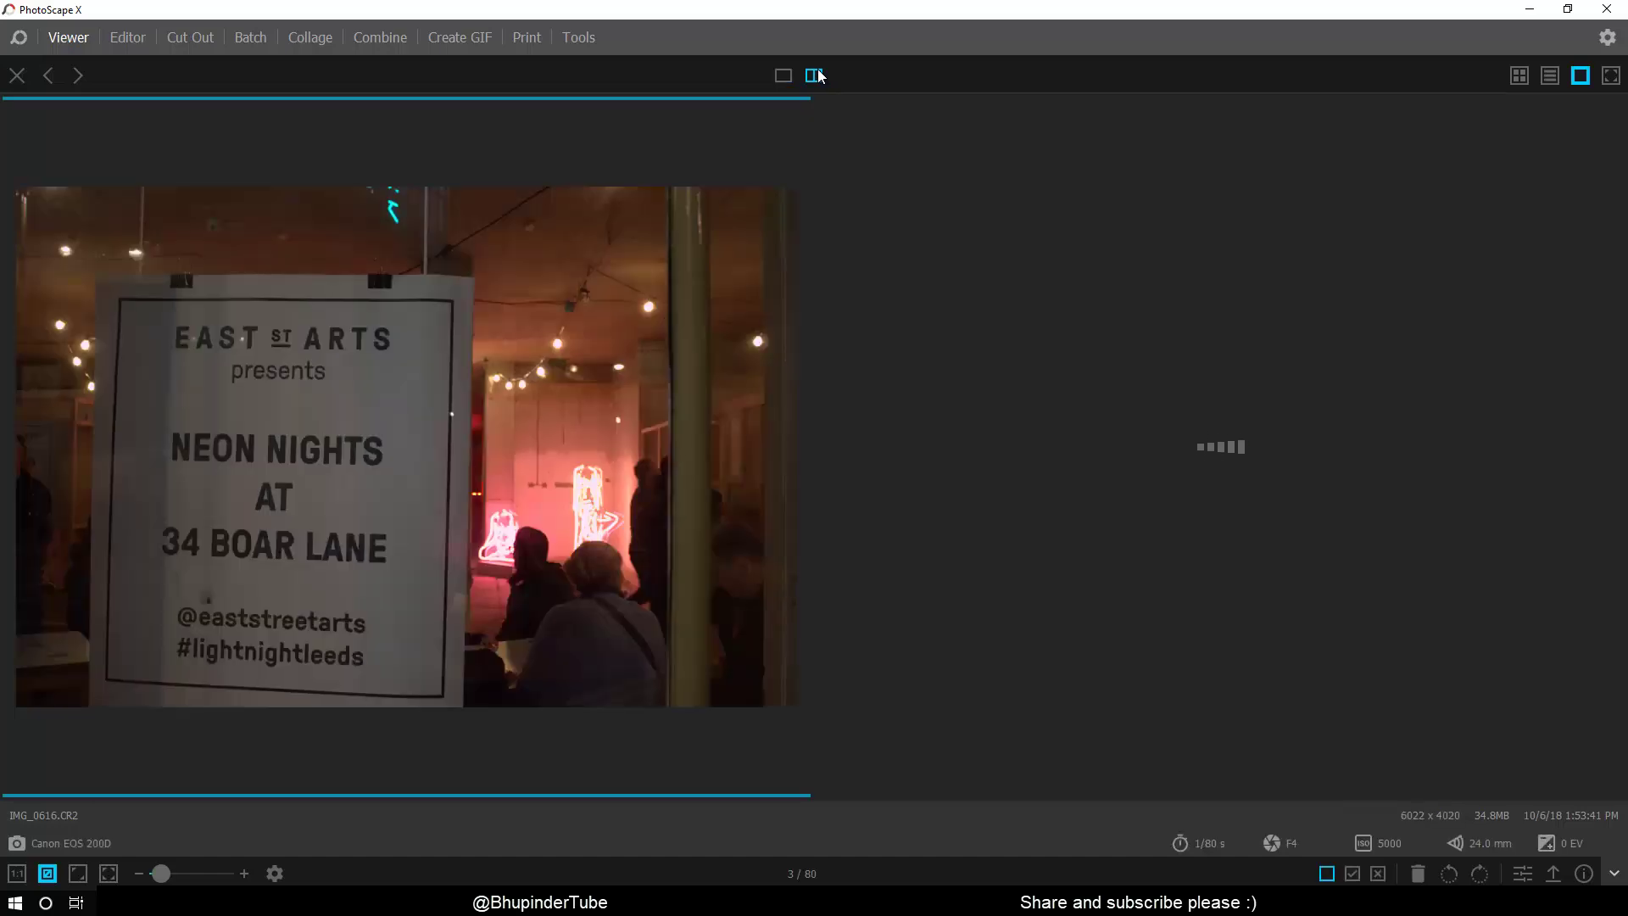